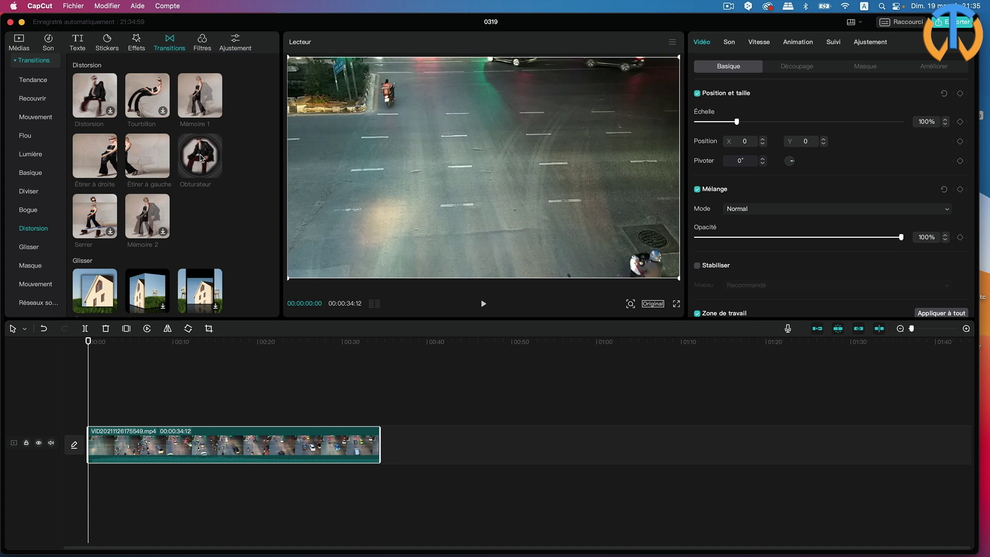
# Append the VID20211126174946.mp4 skyline clip to the timeline directly after the traffic clip
pyautogui.click(200, 158)
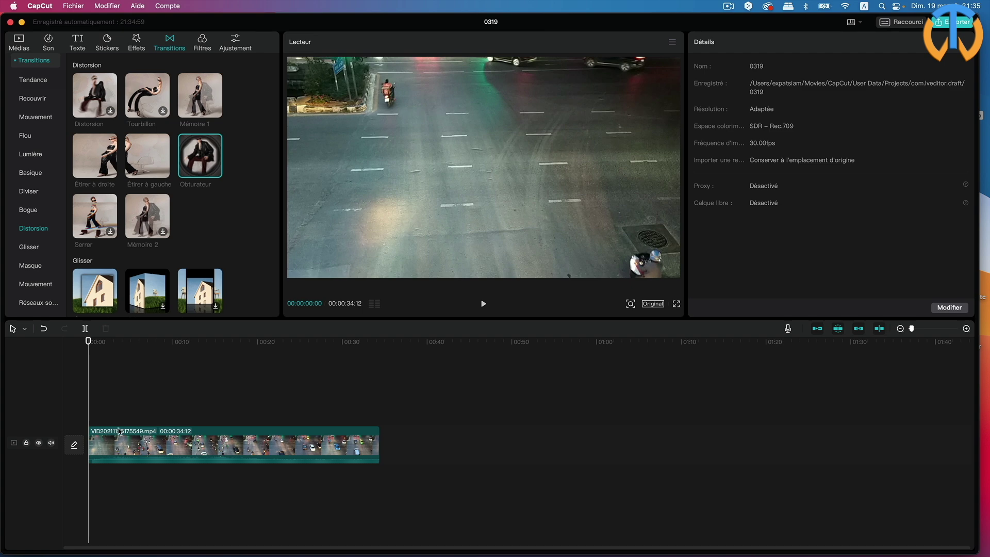
pyautogui.moveTo(88, 341); pyautogui.dragTo(312, 345)
pyautogui.click(379, 360)
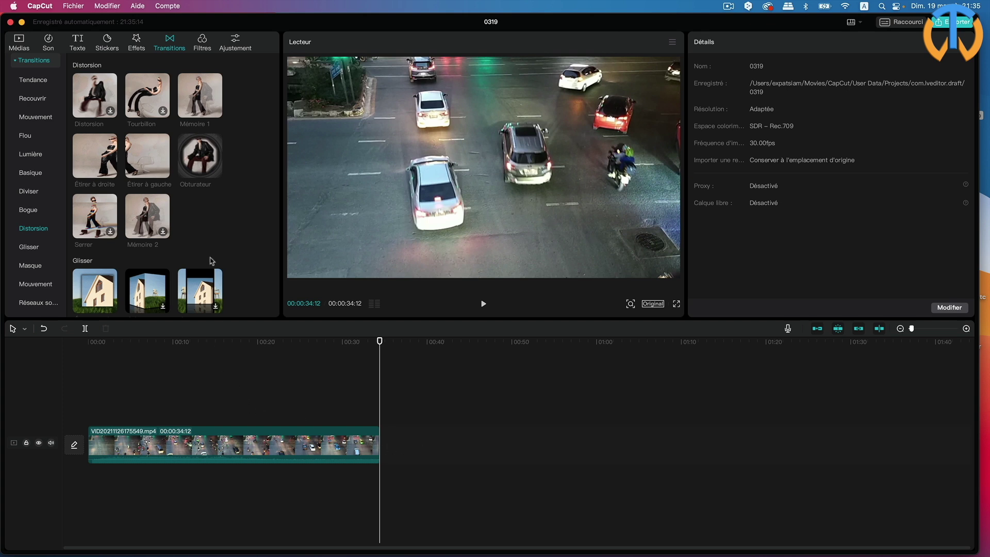
pyautogui.click(16, 44)
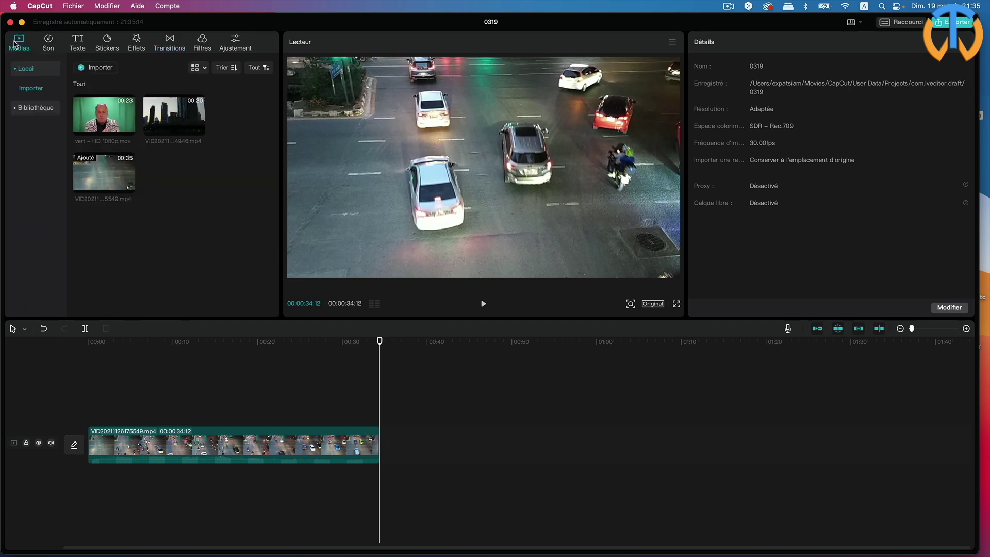
pyautogui.click(175, 123)
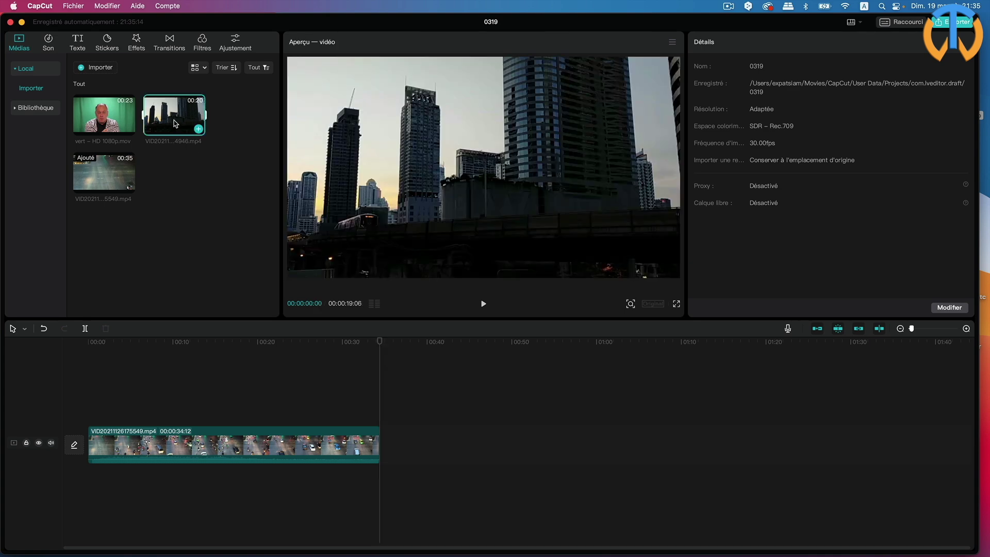
pyautogui.click(198, 129)
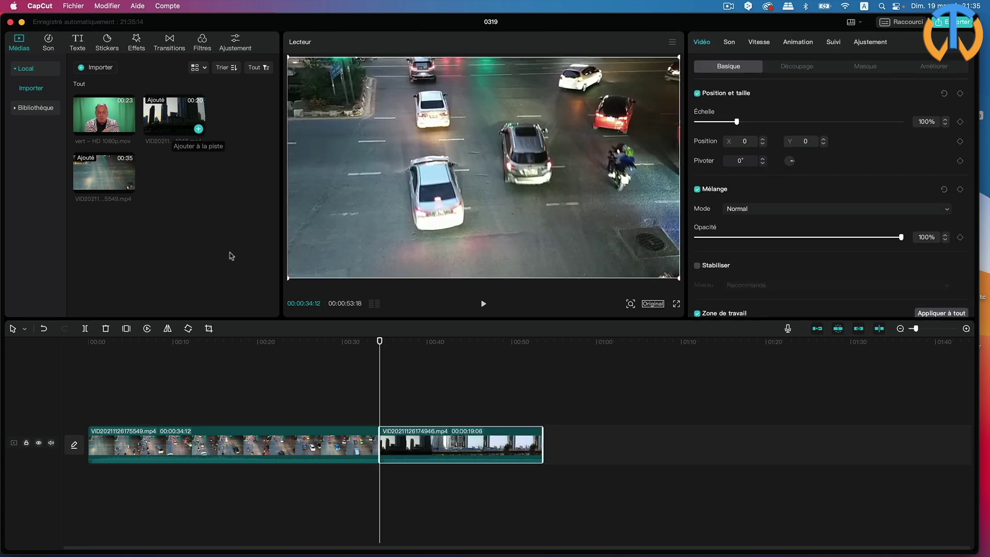
# Add the Cube transition between the two clips and set its duration to 2.3 s
pyautogui.moveTo(386, 353)
pyautogui.mouseDown()
pyautogui.moveTo(540, 355)
pyautogui.moveTo(381, 361)
pyautogui.mouseUp()
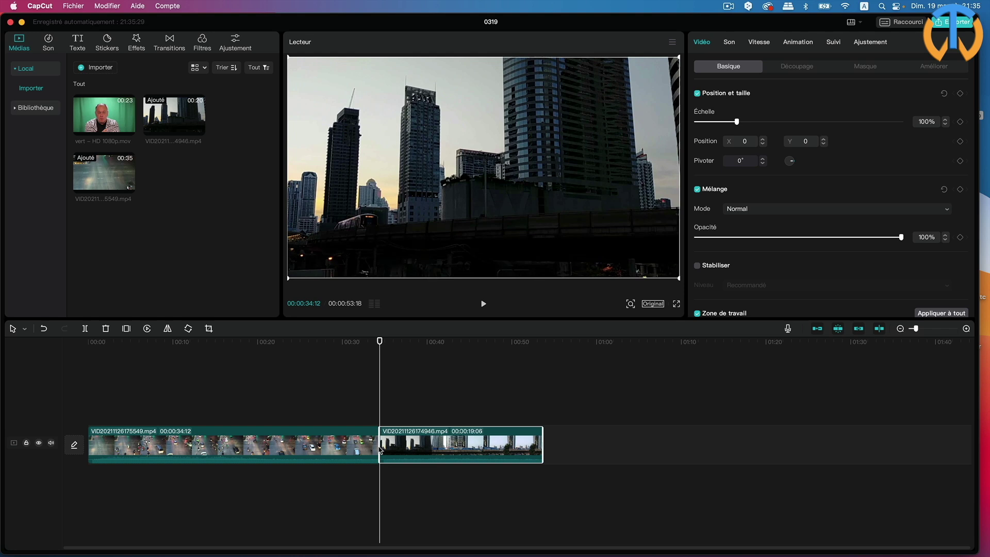
pyautogui.click(167, 43)
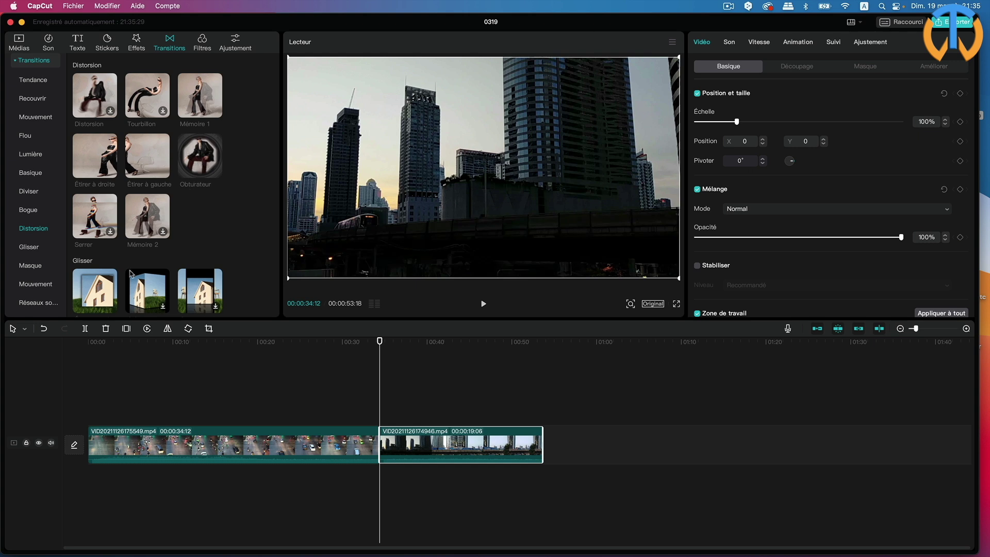
pyautogui.scroll(-1, 128, 275)
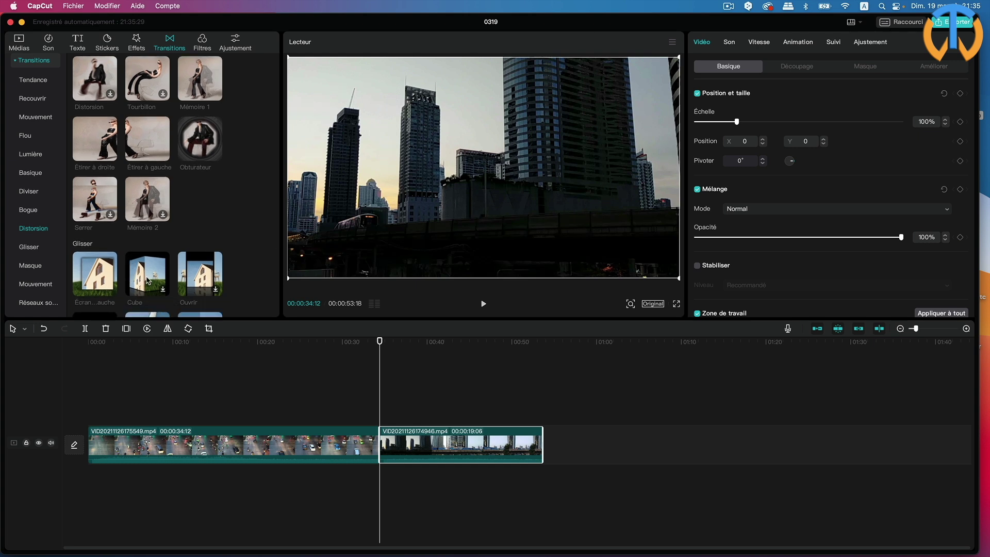
pyautogui.click(161, 289)
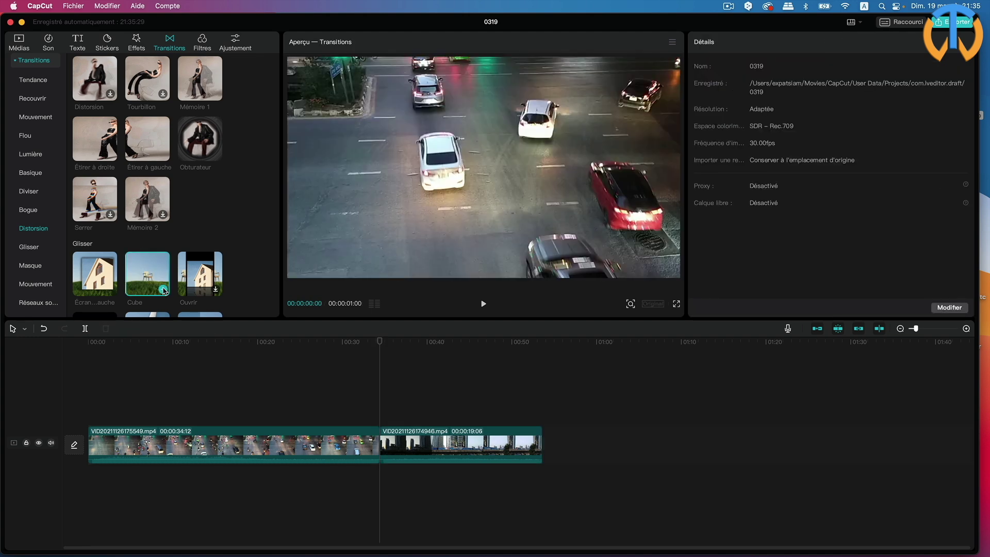
pyautogui.click(161, 290)
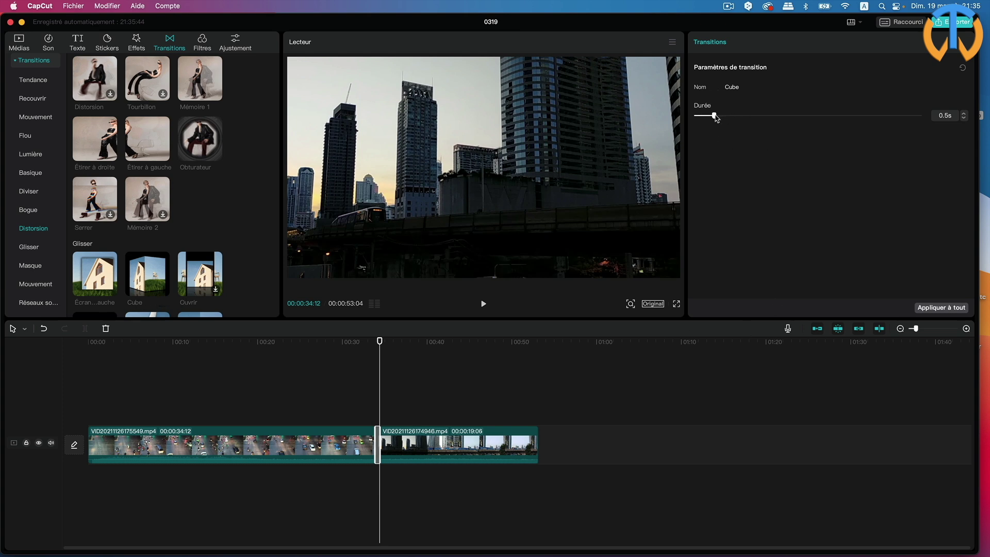
pyautogui.moveTo(715, 117); pyautogui.dragTo(799, 118)
# Play the sequence from about 30 s, just before the junction, to preview the Cube transition with sound
pyautogui.moveTo(379, 341); pyautogui.dragTo(349, 341)
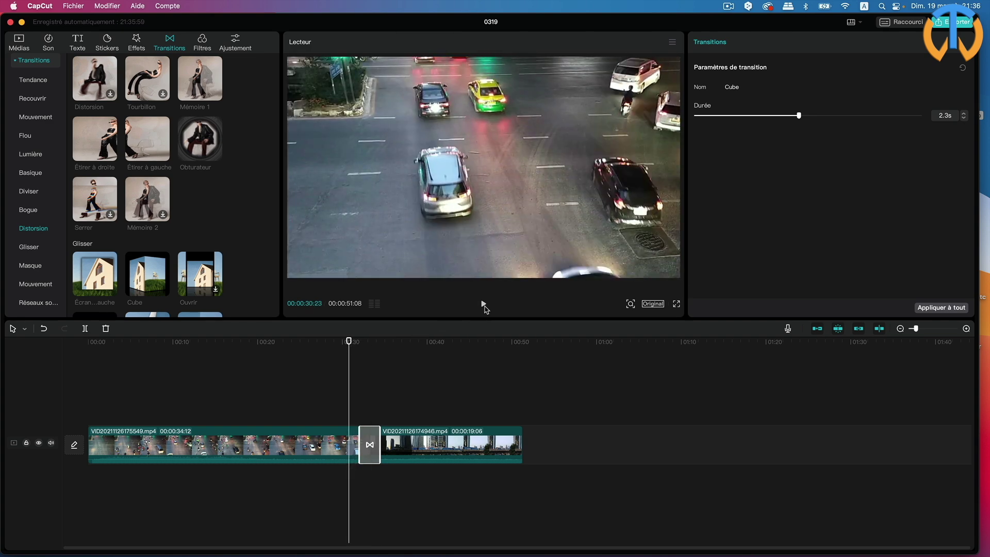
pyautogui.press('XF86AudioRaiseVolume')
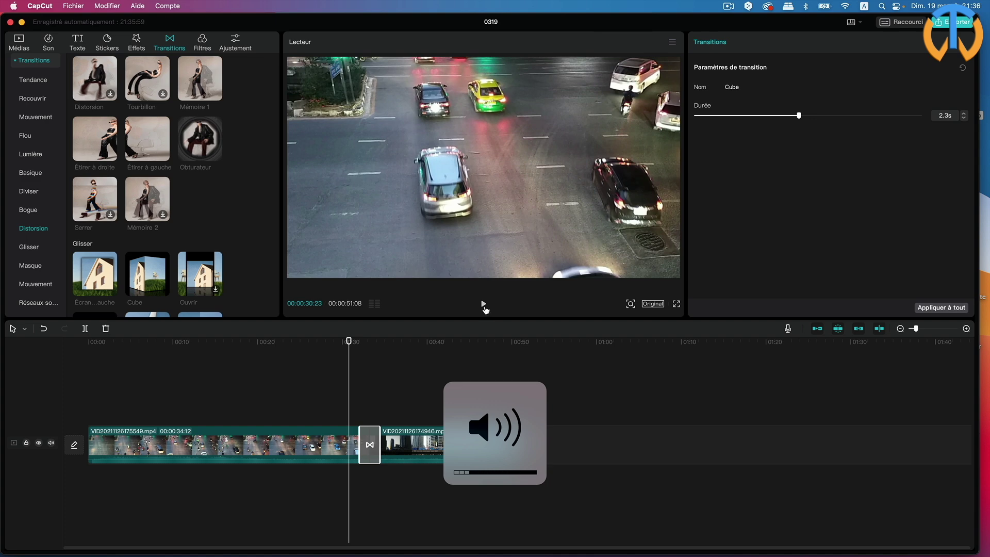
pyautogui.click(484, 307)
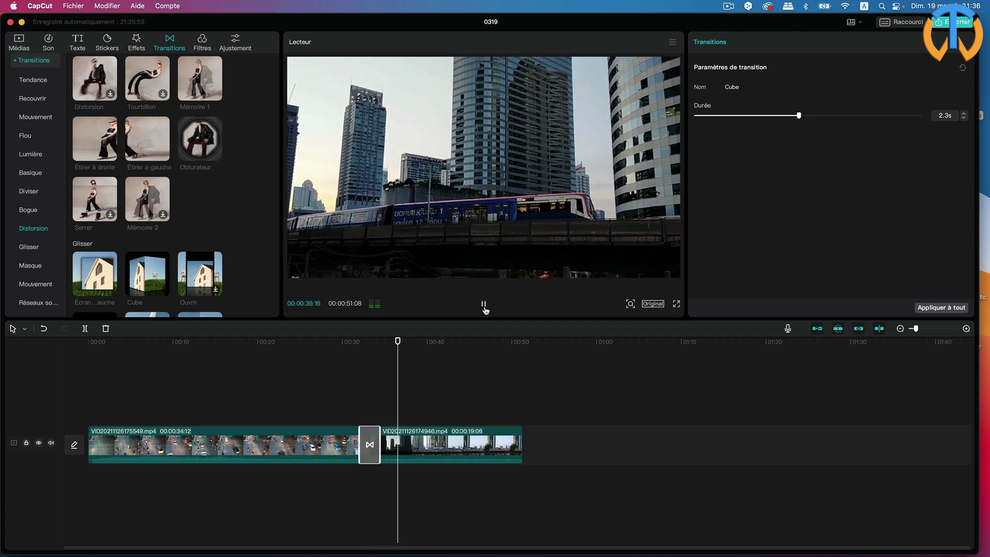
pyautogui.click(483, 305)
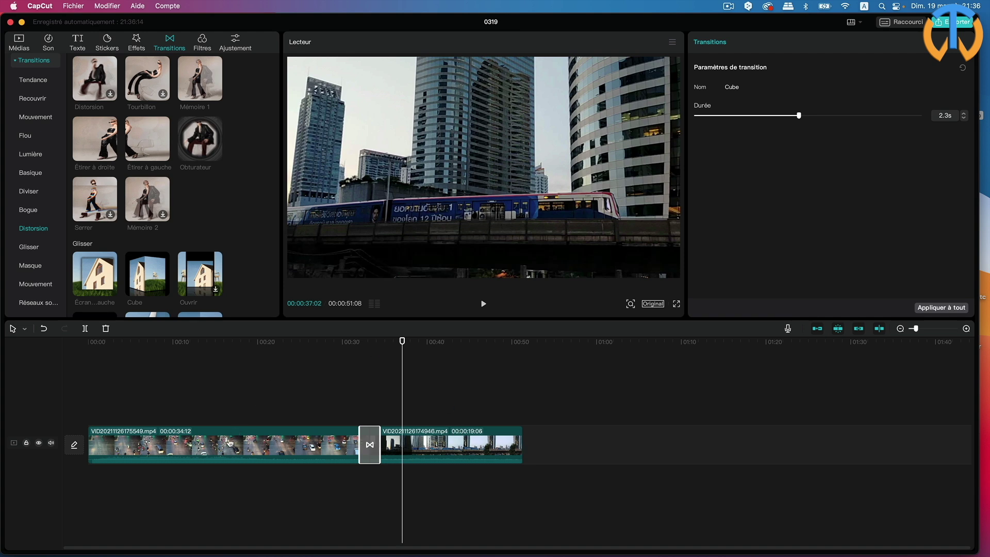
# Apply the opening fade intro animation to the first clip with a duration of 2.6 s
pyautogui.click(216, 447)
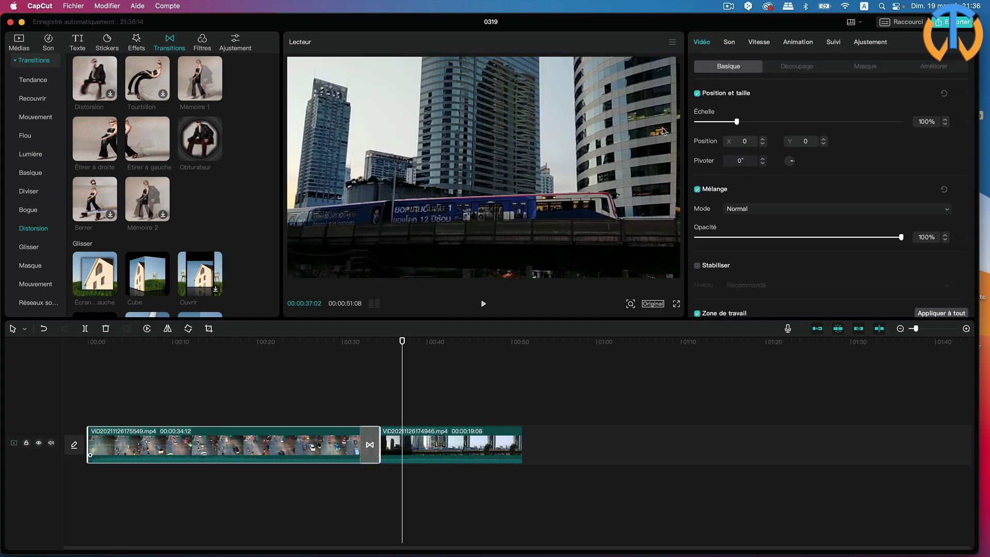
pyautogui.click(799, 44)
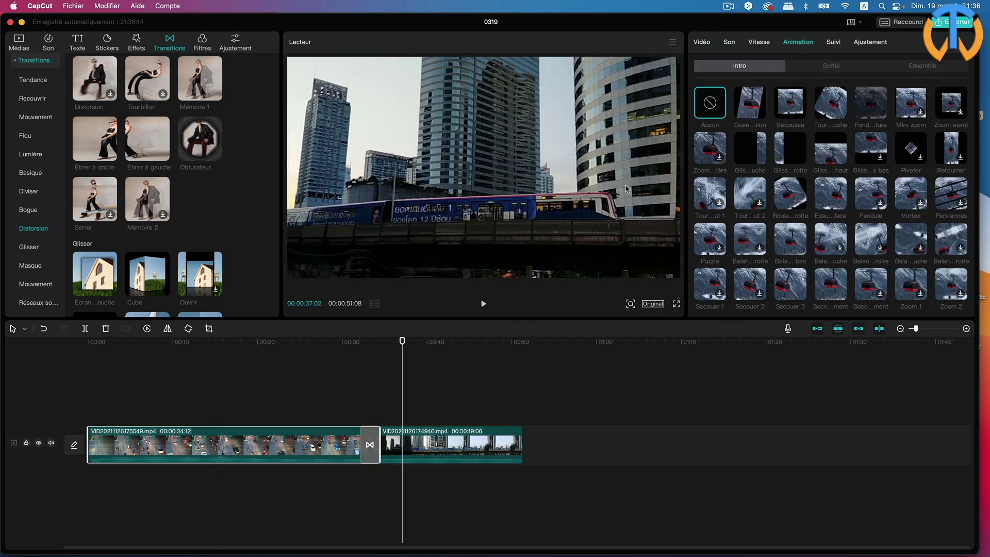
pyautogui.moveTo(402, 341); pyautogui.dragTo(74, 356)
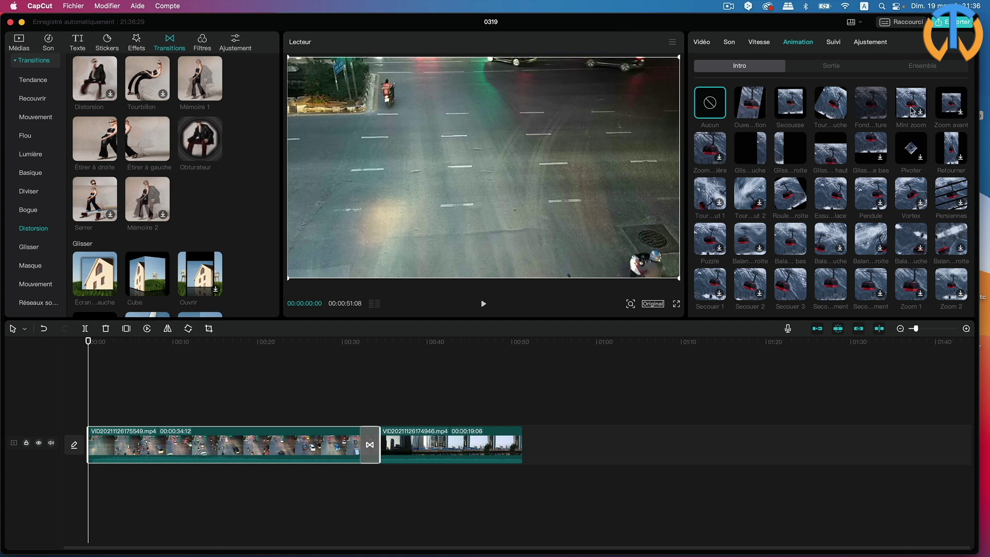
pyautogui.click(877, 111)
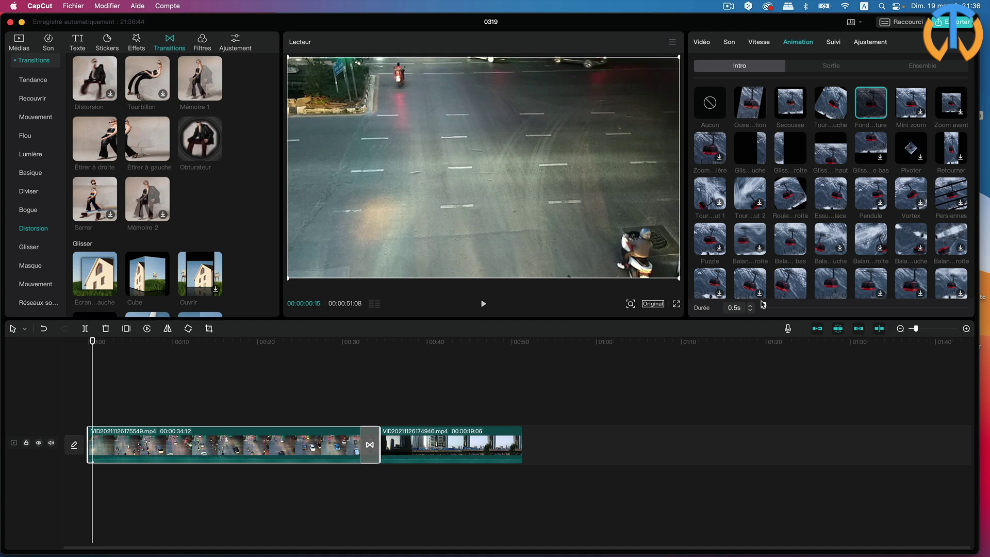
pyautogui.moveTo(764, 307); pyautogui.dragTo(778, 309)
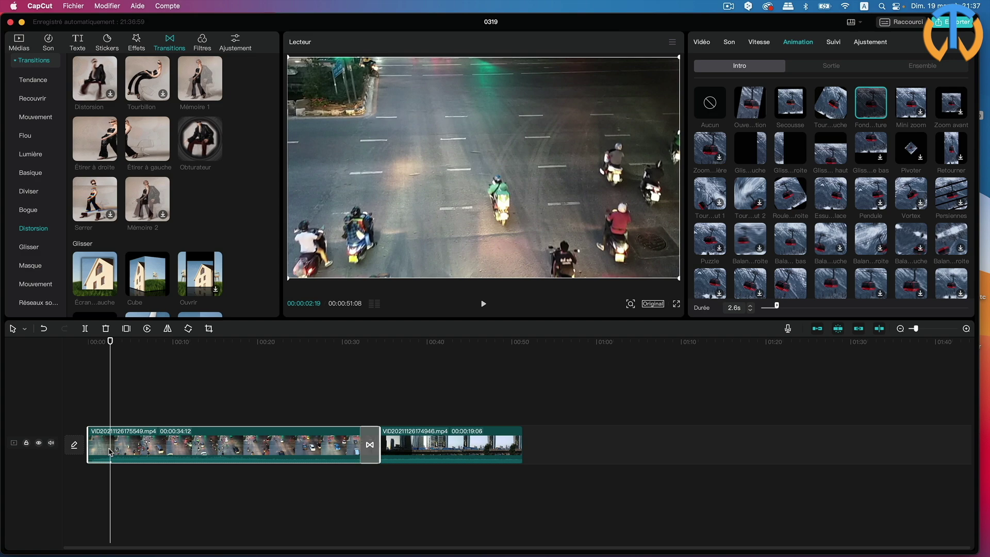
# Apply the Vortex exit animation to the second clip with a duration of 2.1 s
pyautogui.moveTo(115, 342); pyautogui.dragTo(492, 394)
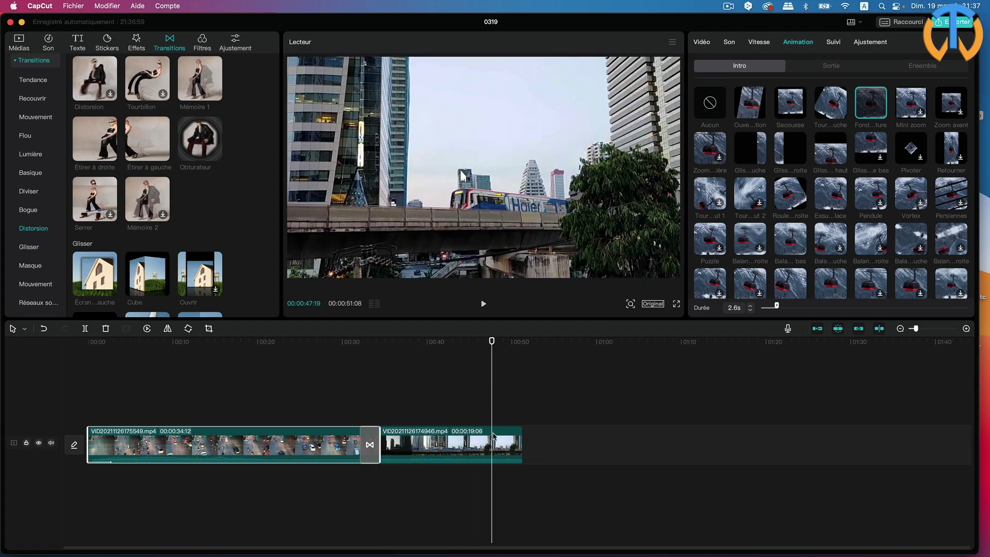
pyautogui.click(508, 449)
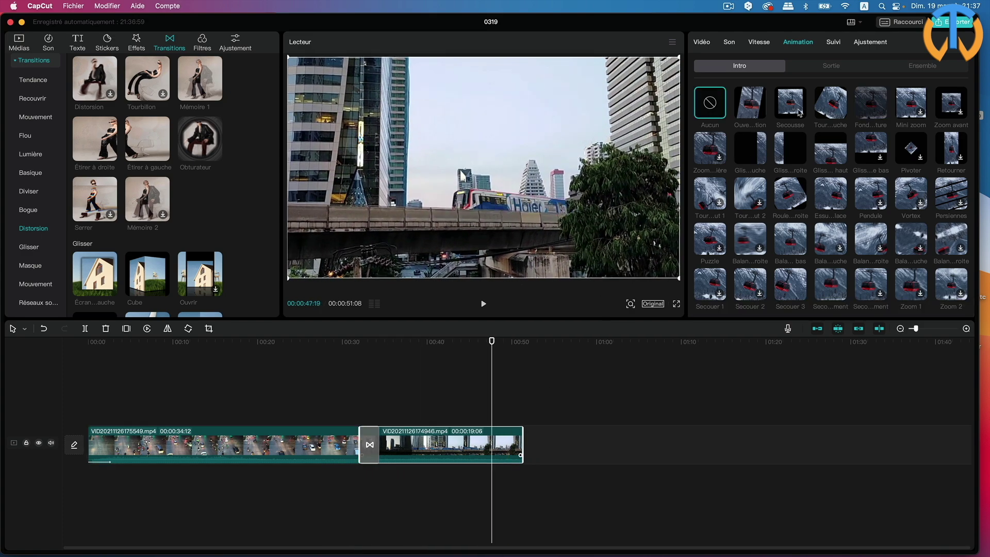
pyautogui.click(827, 68)
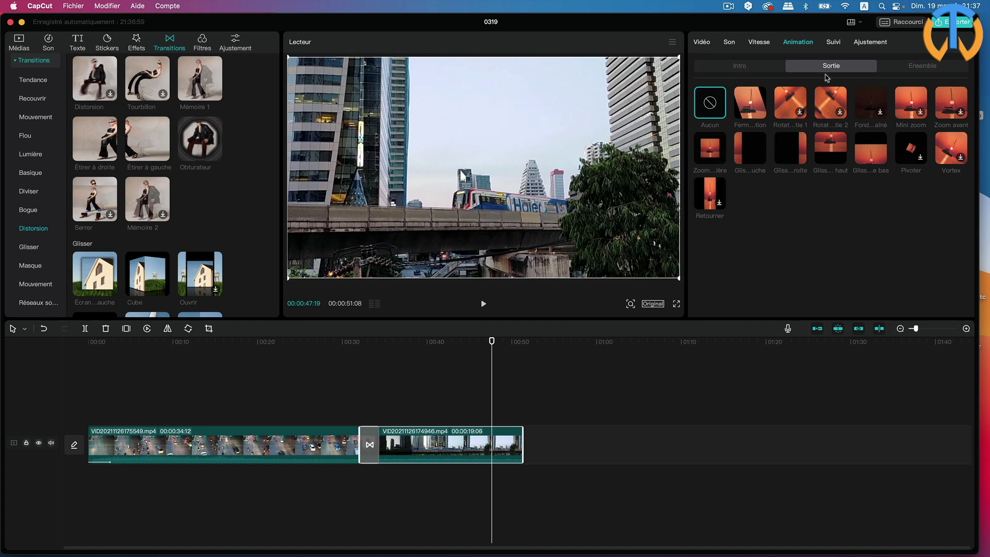
pyautogui.click(951, 151)
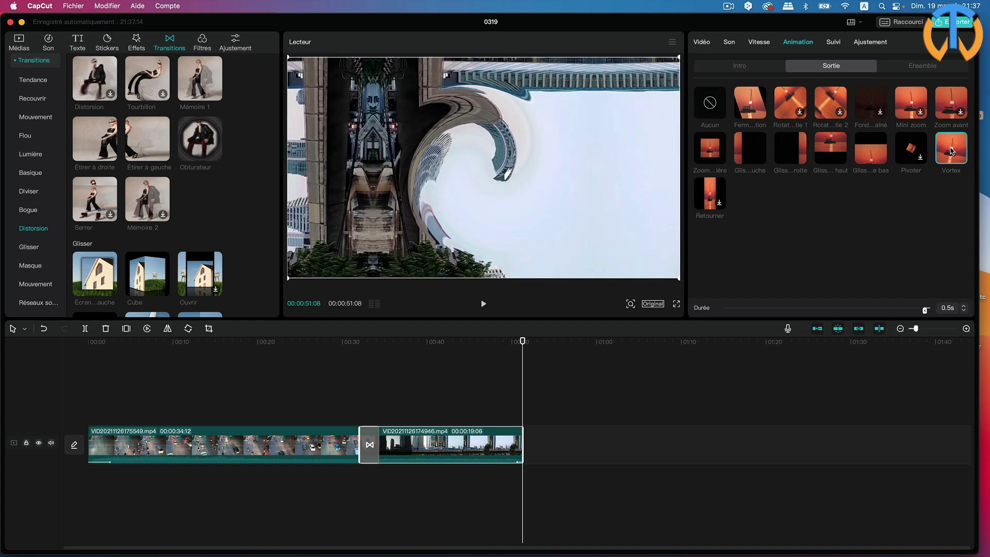
pyautogui.moveTo(925, 310); pyautogui.dragTo(908, 311)
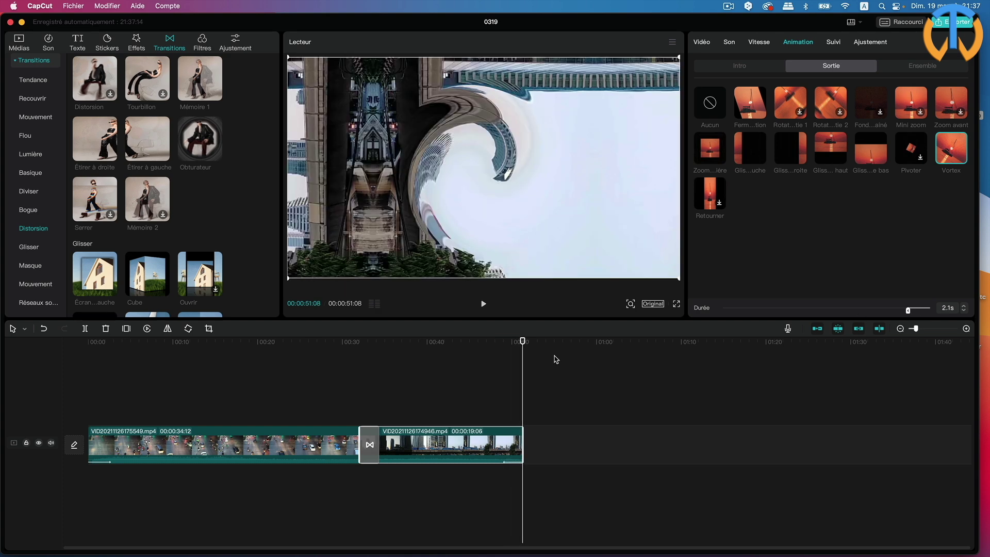
pyautogui.moveTo(525, 345); pyautogui.dragTo(309, 353)
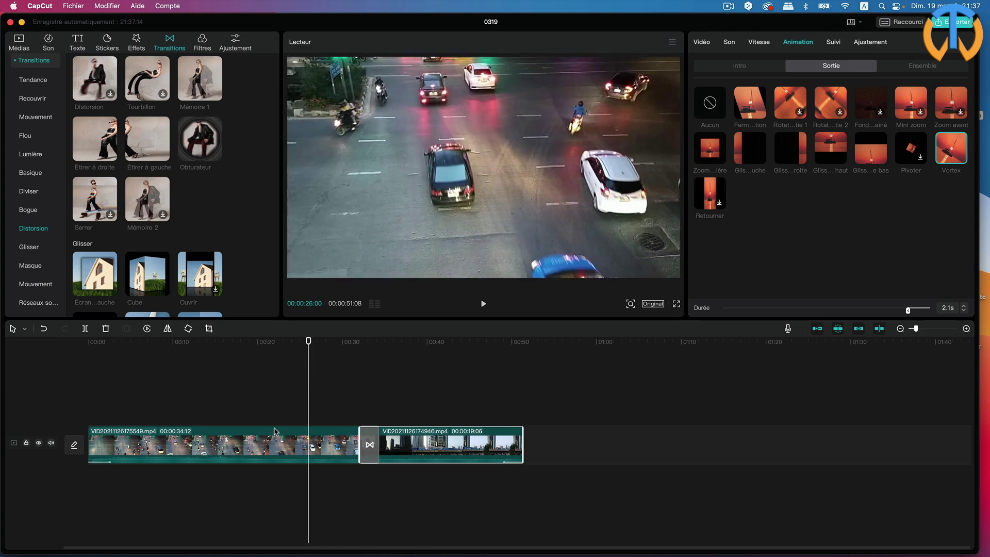
pyautogui.click(338, 446)
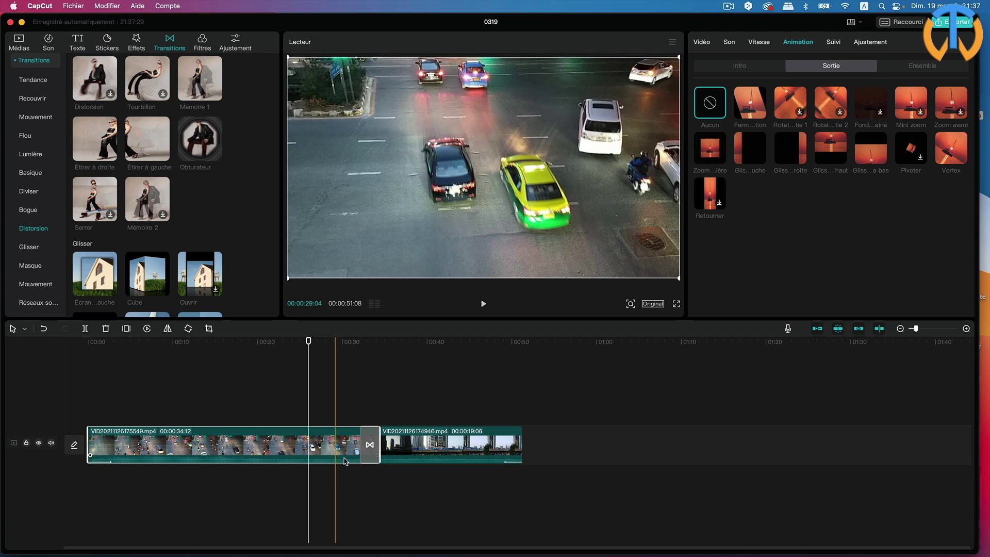
pyautogui.click(455, 452)
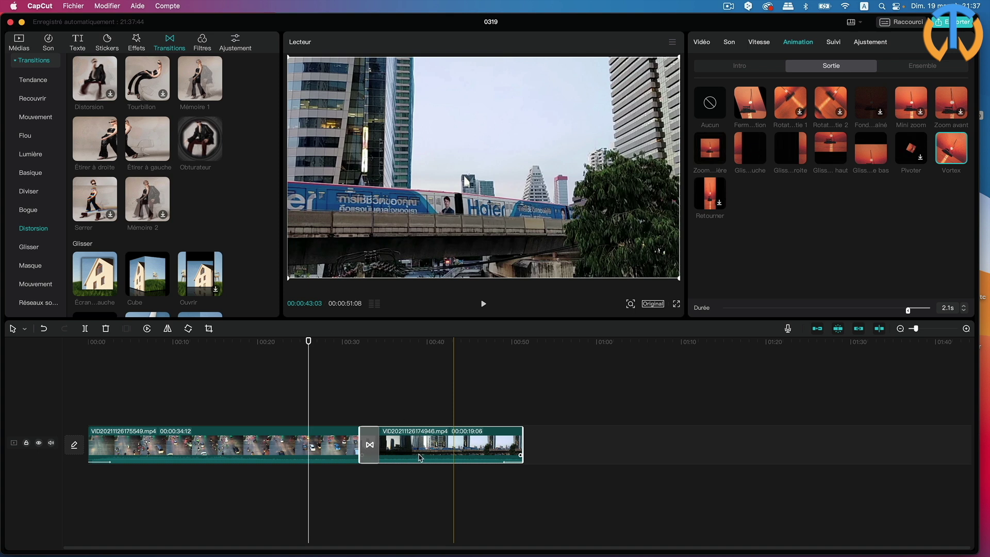
# Place the green-screen clip "vert – HD 1080p.mov" on a new track above the main clips, starting at about 24 s
pyautogui.moveTo(310, 347)
pyautogui.mouseDown()
pyautogui.moveTo(331, 343)
pyautogui.moveTo(315, 342)
pyautogui.mouseUp()
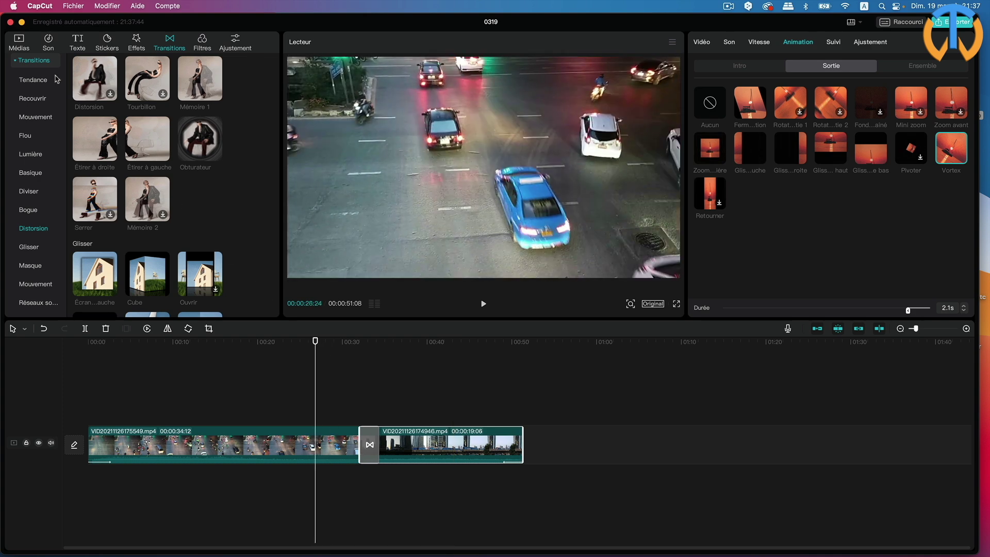
pyautogui.click(23, 44)
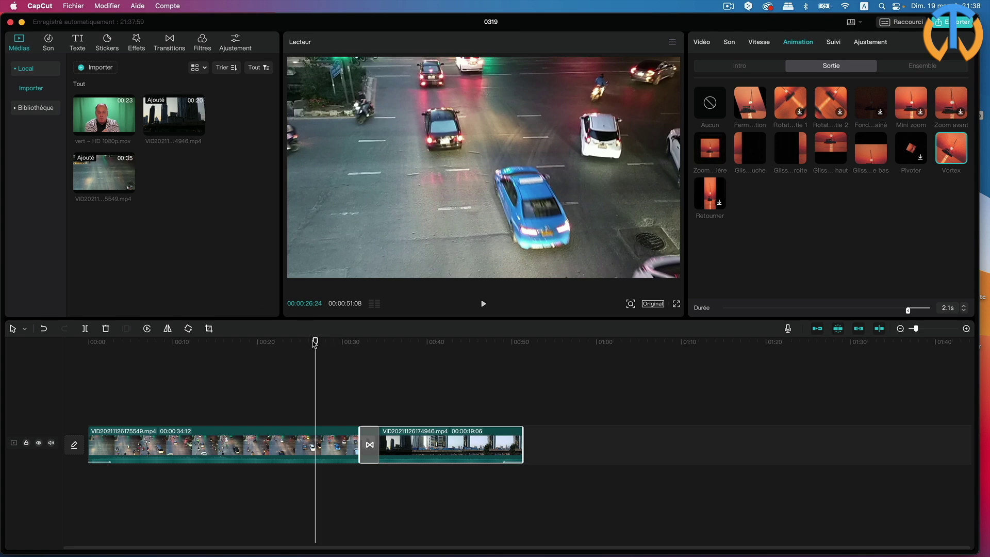
pyautogui.moveTo(315, 345); pyautogui.dragTo(295, 343)
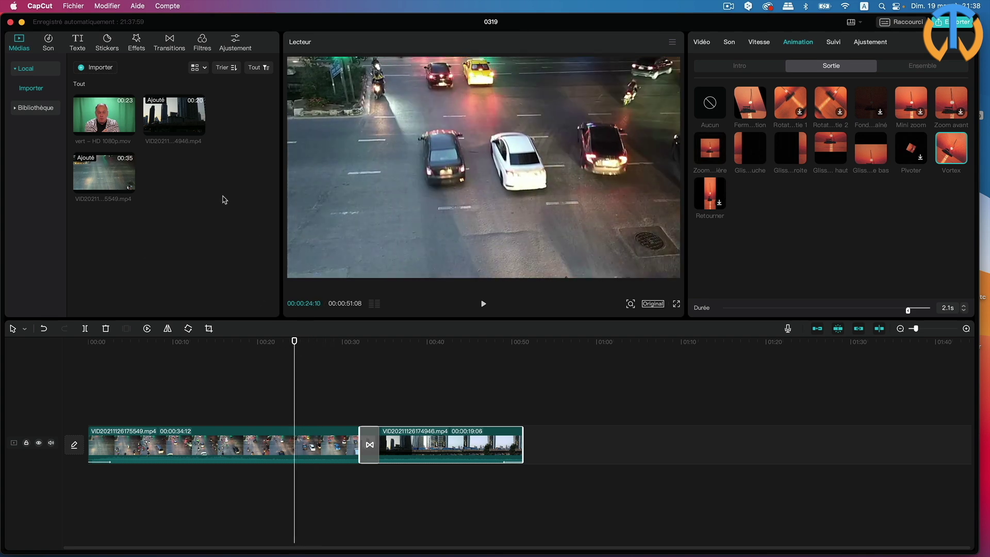
pyautogui.moveTo(106, 121); pyautogui.dragTo(291, 411)
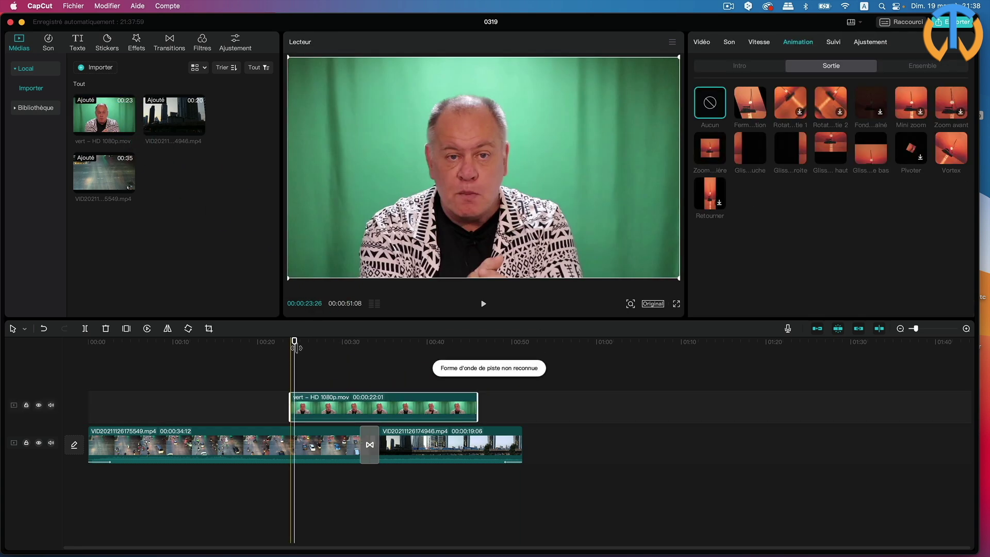
# Scale the green-screen overlay to 27% and move it to the lower-right corner of the frame, at about X 1347, Y -751
pyautogui.moveTo(294, 342); pyautogui.dragTo(343, 357)
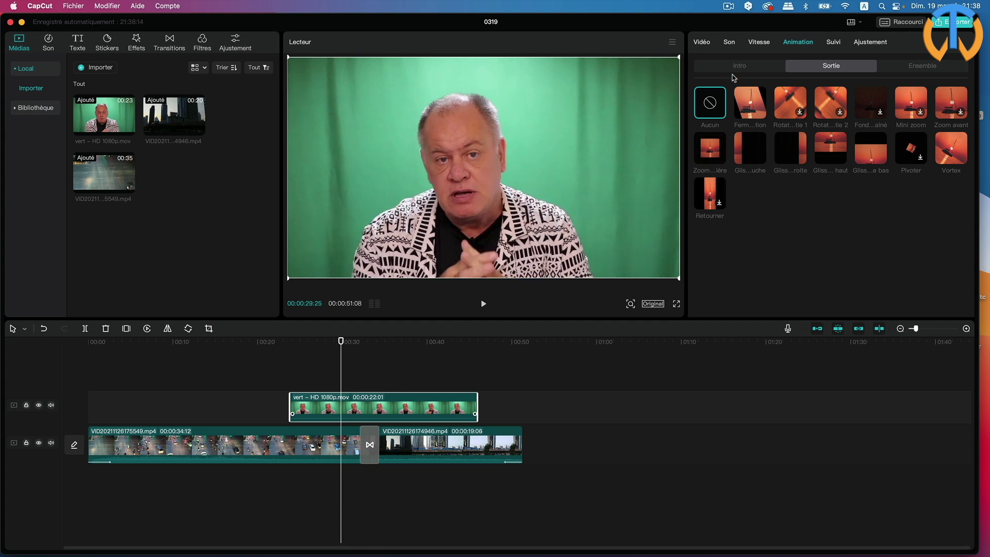
pyautogui.click(702, 41)
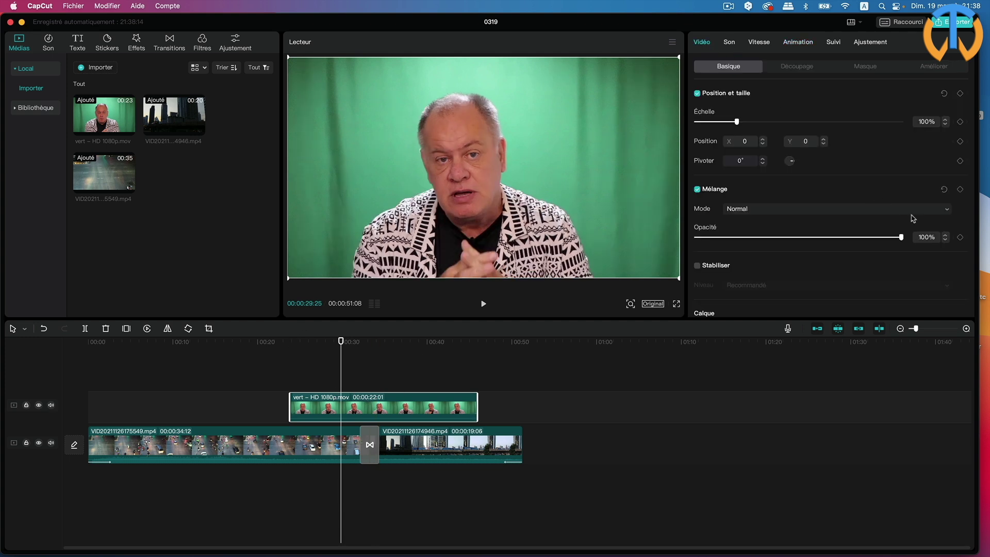
pyautogui.moveTo(737, 123); pyautogui.dragTo(707, 129)
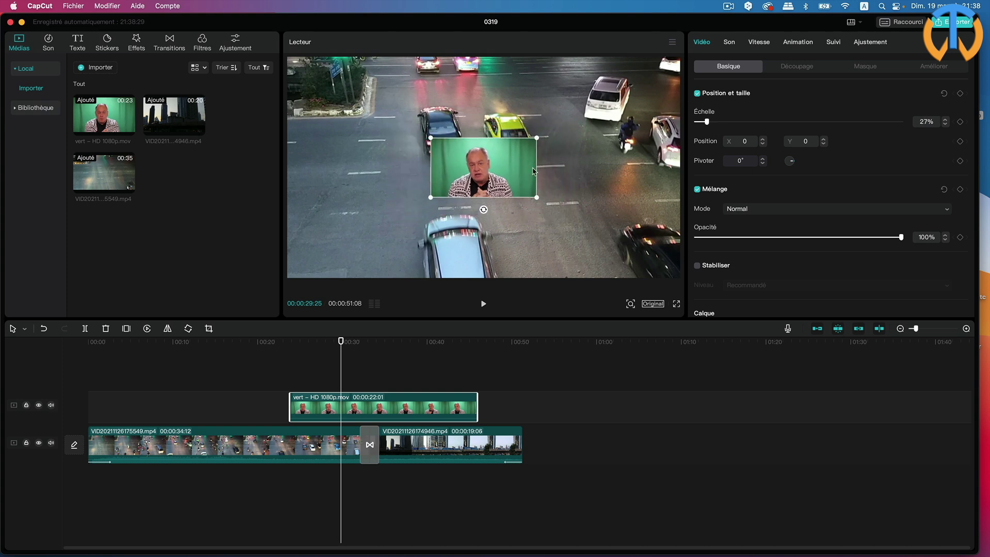
pyautogui.moveTo(504, 175); pyautogui.dragTo(641, 253)
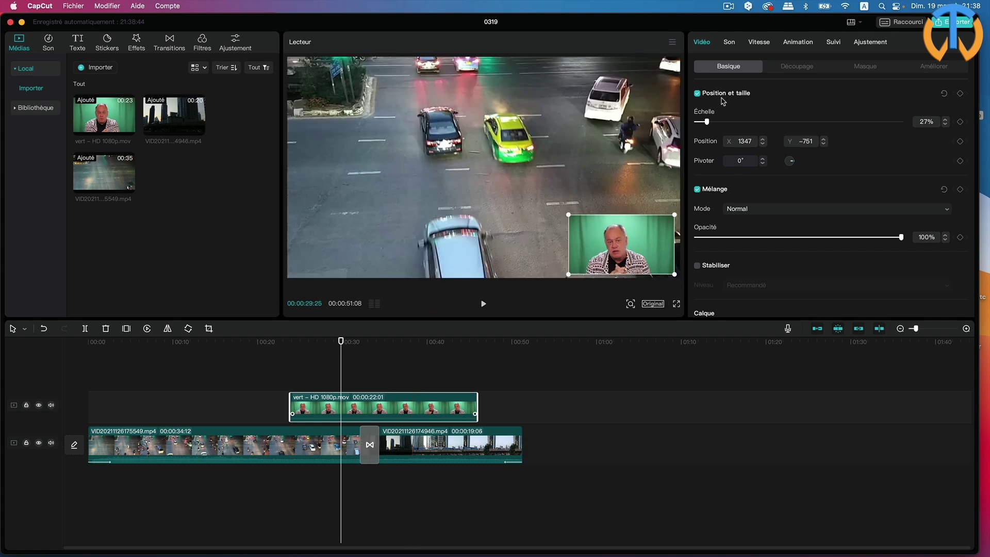
# Enable the chroma key on the overlay clip, sample its green background, and set the strength to 23 and shadow to 7
pyautogui.click(796, 67)
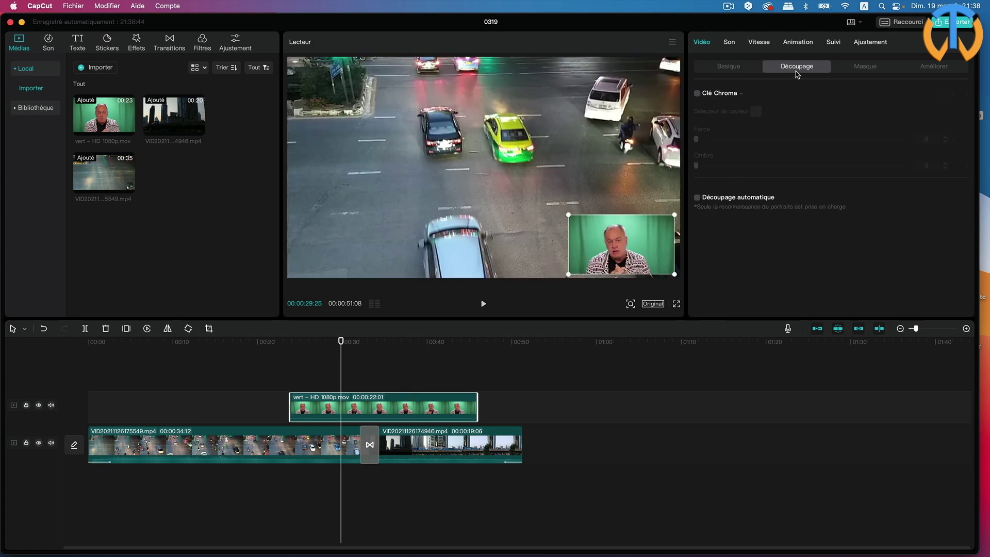
pyautogui.click(698, 94)
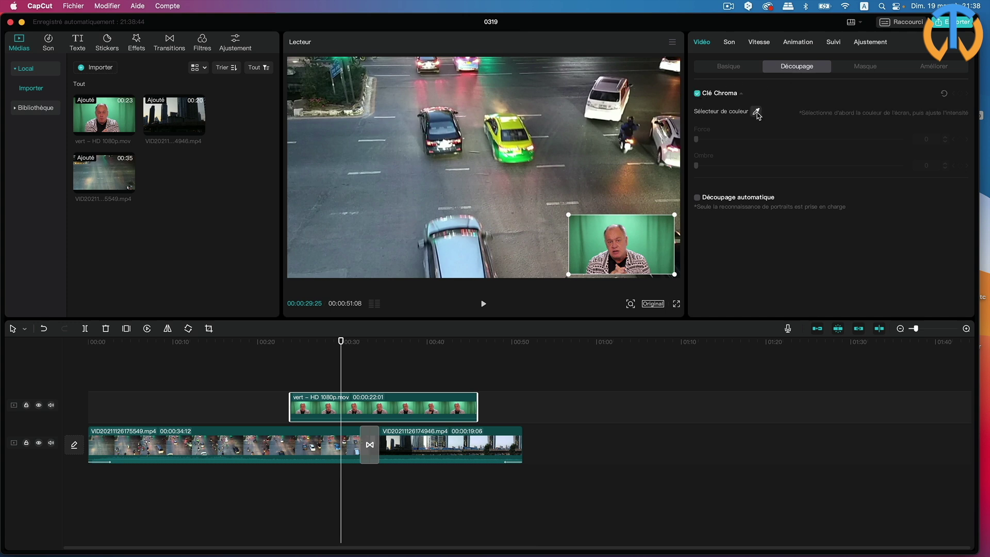
pyautogui.click(638, 242)
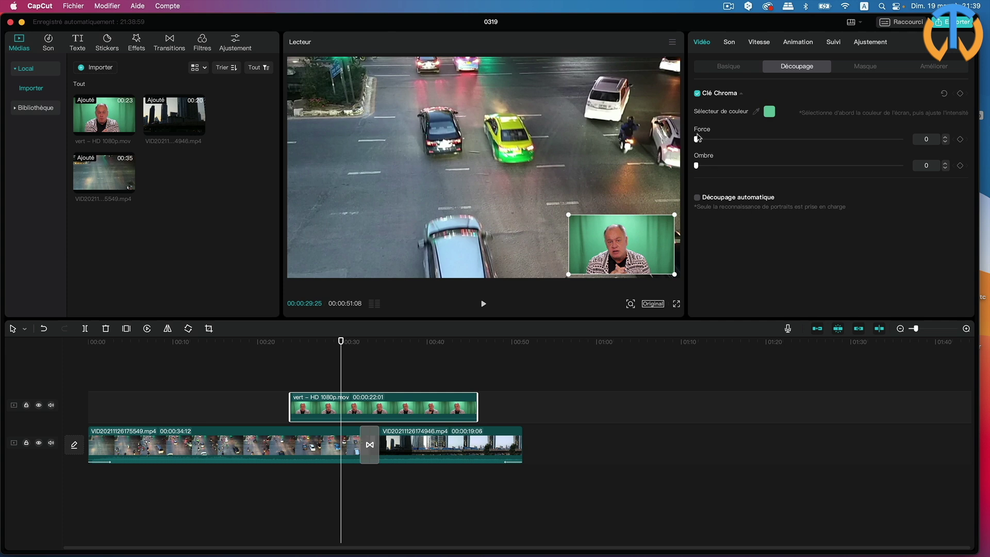
pyautogui.moveTo(698, 140); pyautogui.dragTo(745, 138)
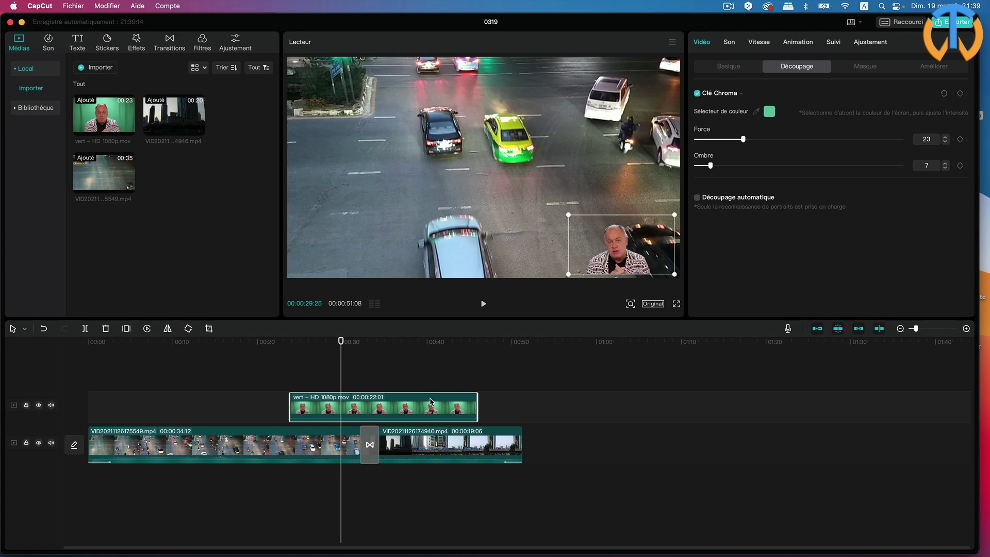
# Enlarge the keyed overlay to 38% and reposition it in the lower-right corner of the frame at about X 1404, Y -670
pyautogui.moveTo(643, 247); pyautogui.dragTo(652, 251)
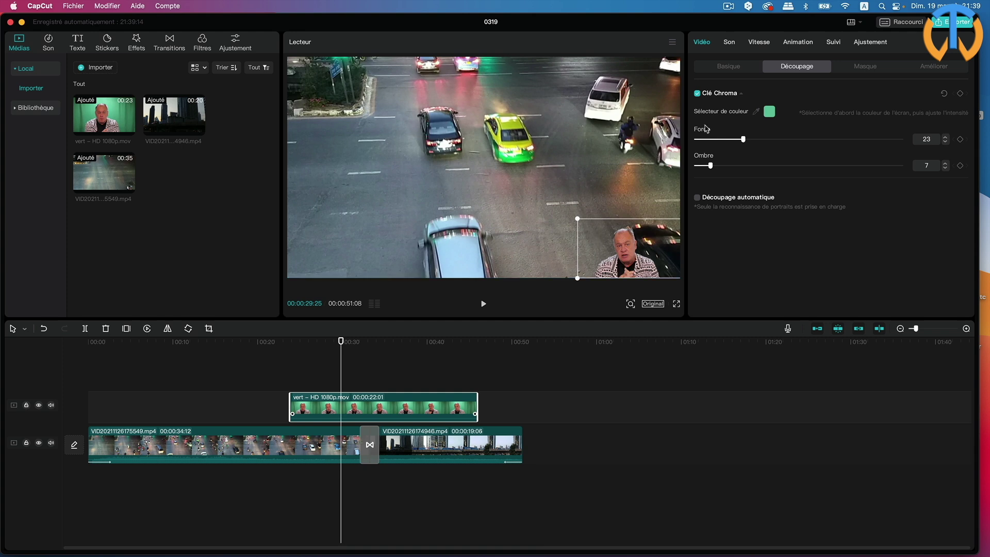
pyautogui.click(724, 67)
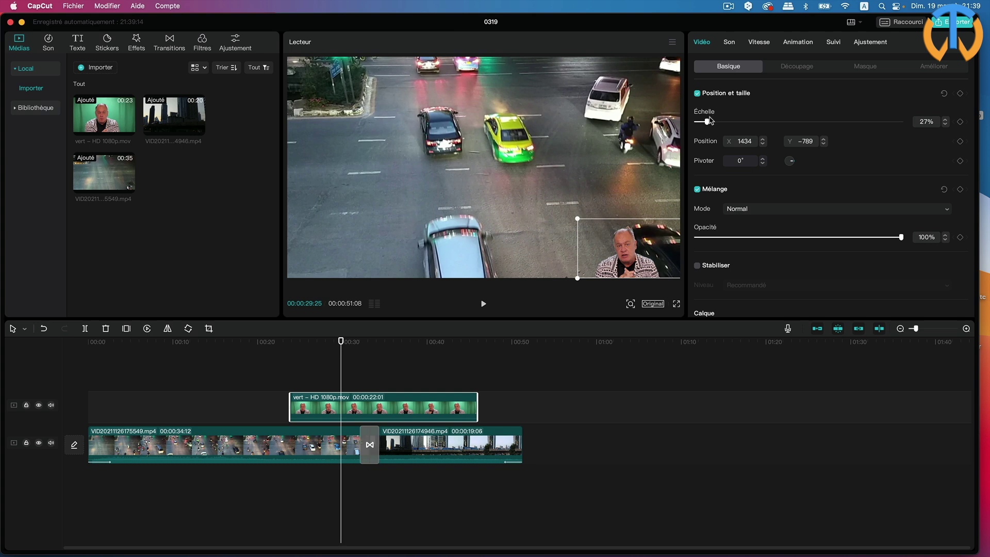
pyautogui.moveTo(707, 122); pyautogui.dragTo(711, 123)
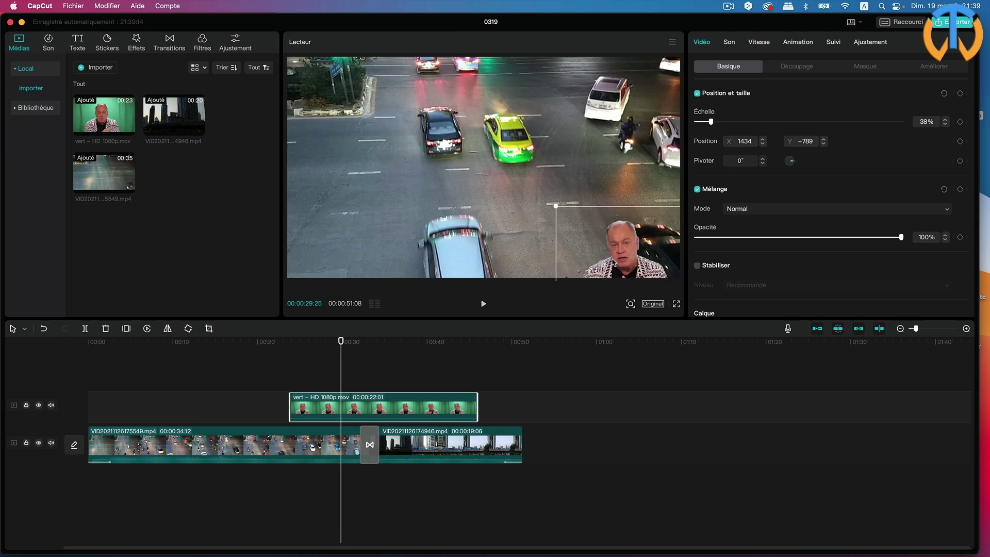
pyautogui.moveTo(619, 252); pyautogui.dragTo(618, 246)
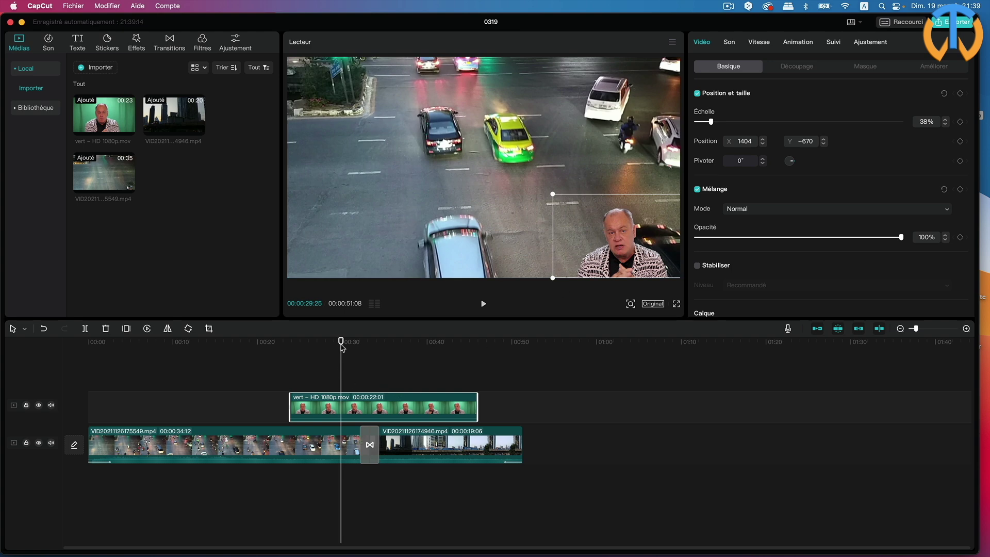
# Apply the "Balan…roite" intro animation beside Puzzle to the green-screen overlay with a duration of 2.1 s
pyautogui.moveTo(341, 344); pyautogui.dragTo(324, 350)
pyautogui.click(332, 411)
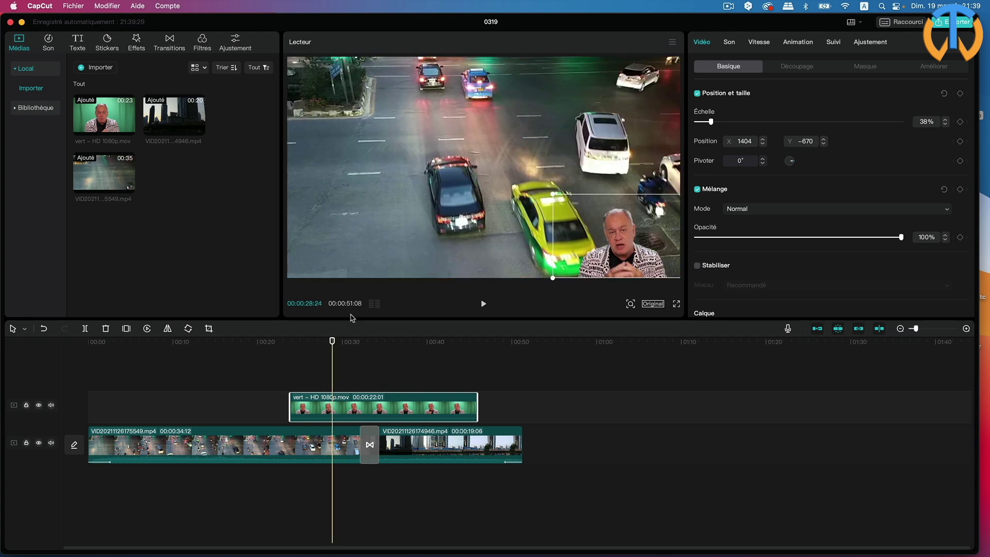
pyautogui.click(795, 45)
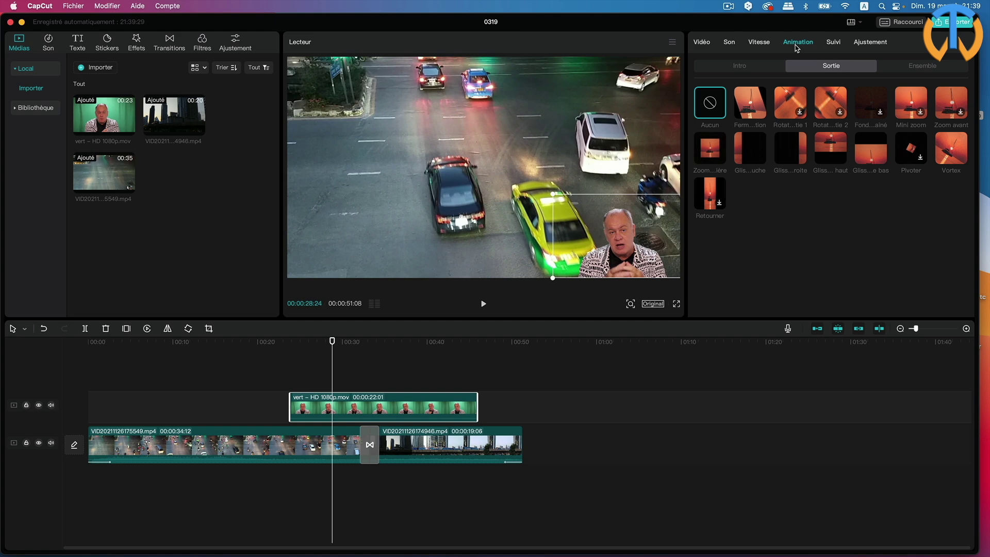
pyautogui.click(752, 67)
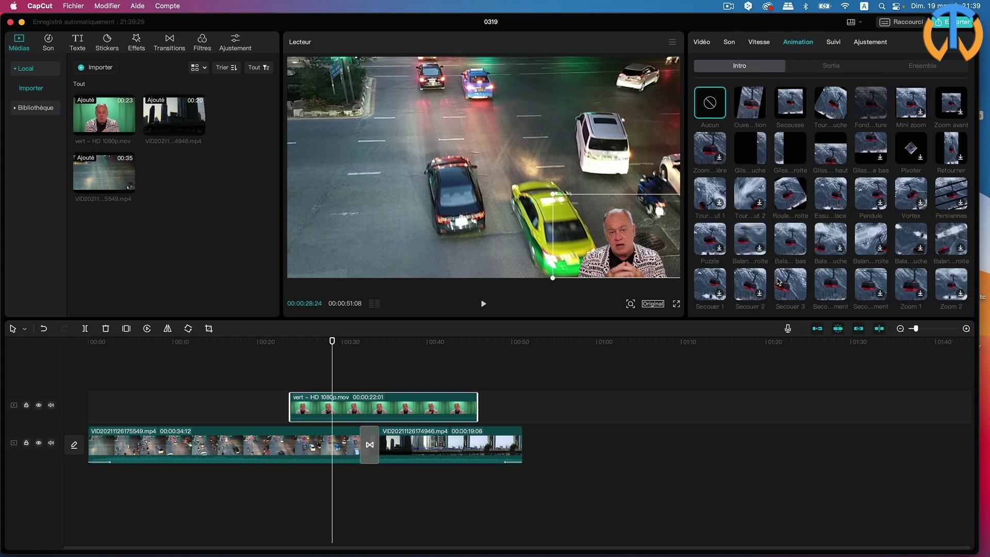
pyautogui.click(750, 240)
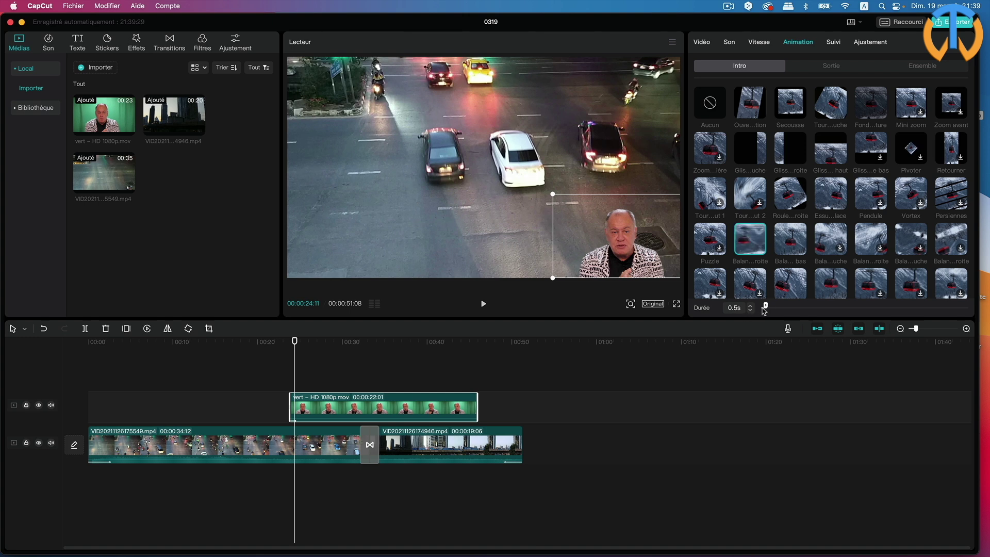
pyautogui.moveTo(766, 308); pyautogui.dragTo(781, 308)
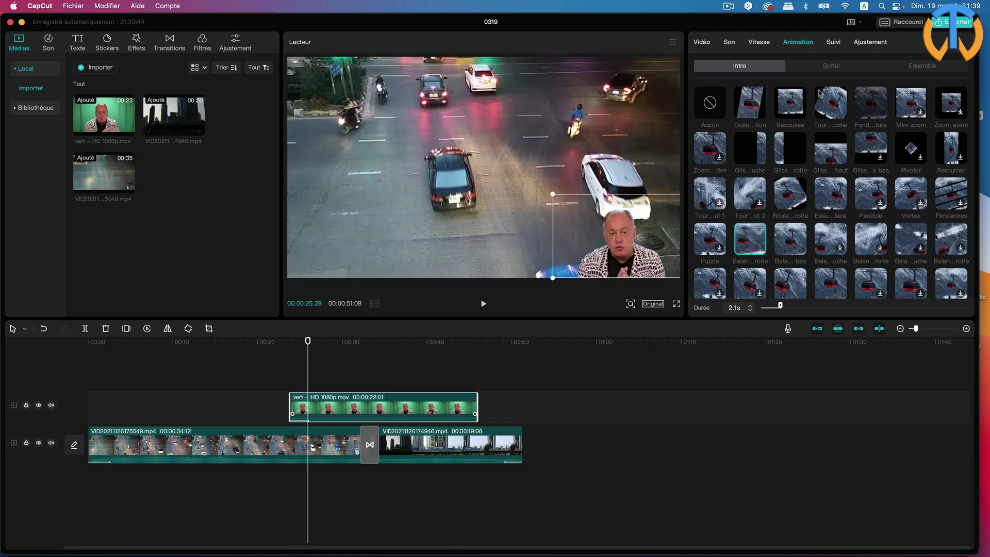
# Try the slide-up exit animation on the overlay with a 2.1 s duration, and replace it with the "Gliss…roite" slide
pyautogui.click(830, 71)
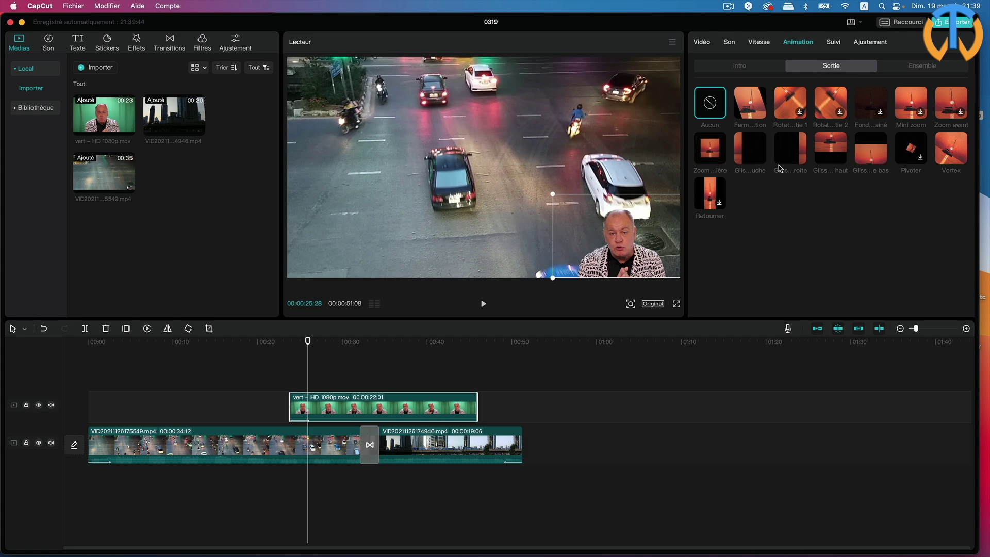
pyautogui.click(834, 154)
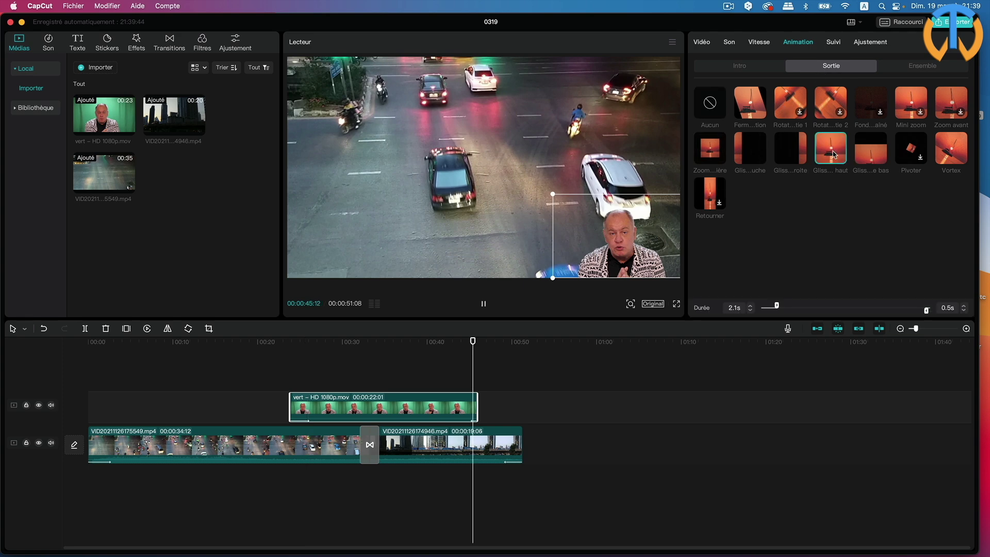
pyautogui.moveTo(926, 311); pyautogui.dragTo(914, 311)
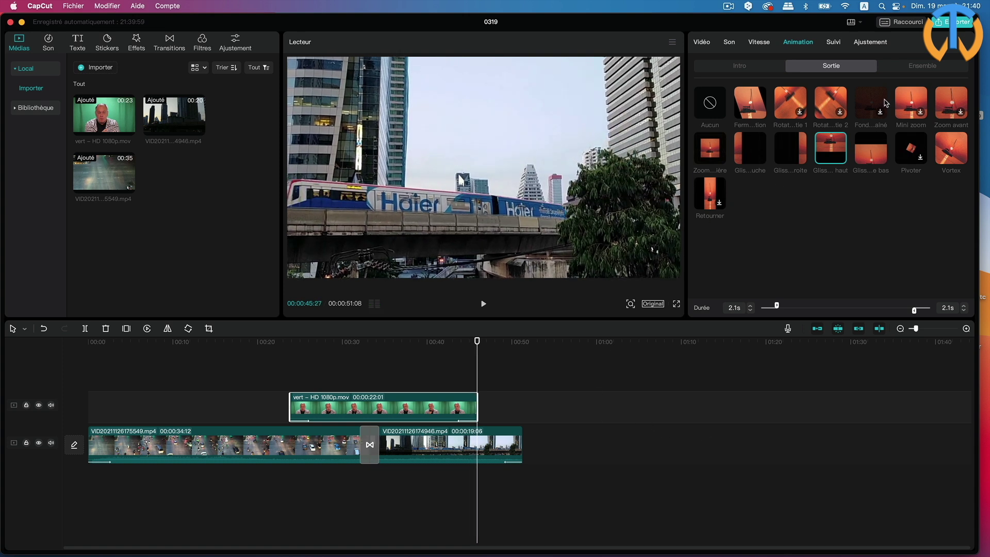
pyautogui.click(779, 154)
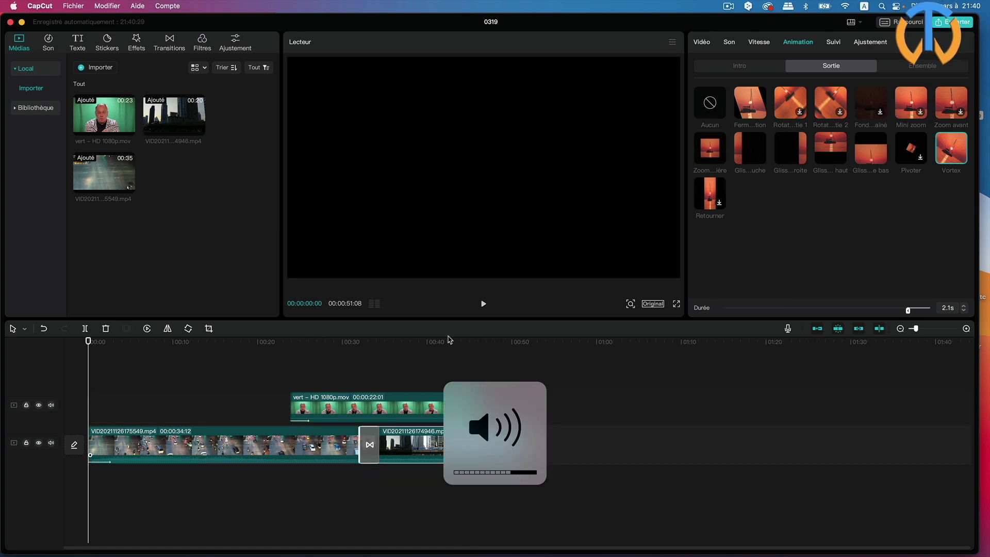
# Play the whole edited video in full screen to check the transition, animations and overlay, and return to the editor
pyautogui.click(676, 304)
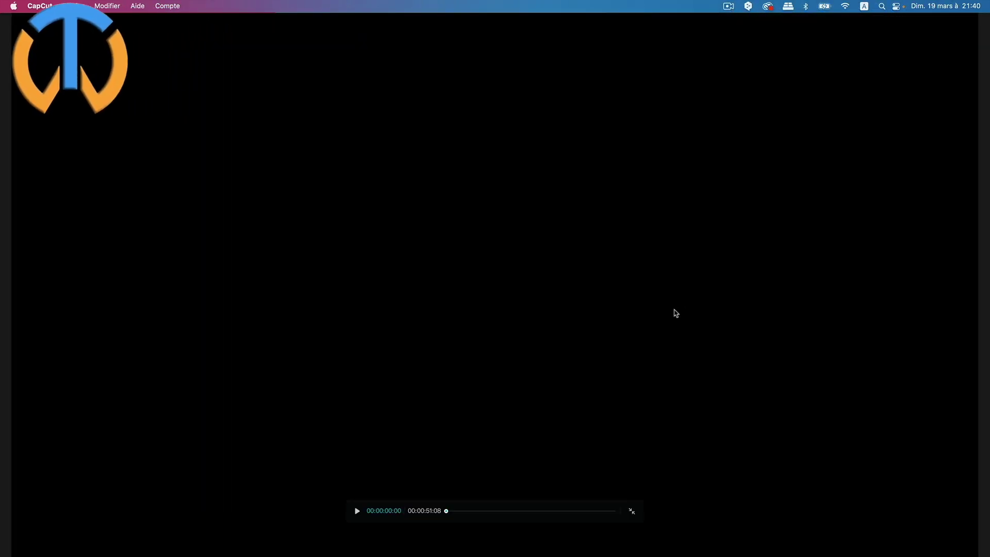
pyautogui.click(358, 515)
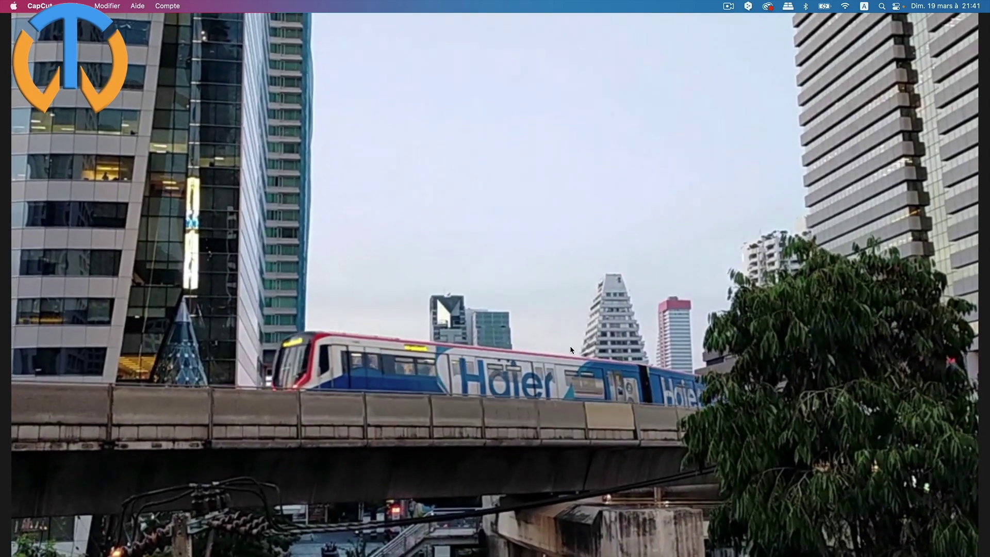
pyautogui.moveTo(576, 346)
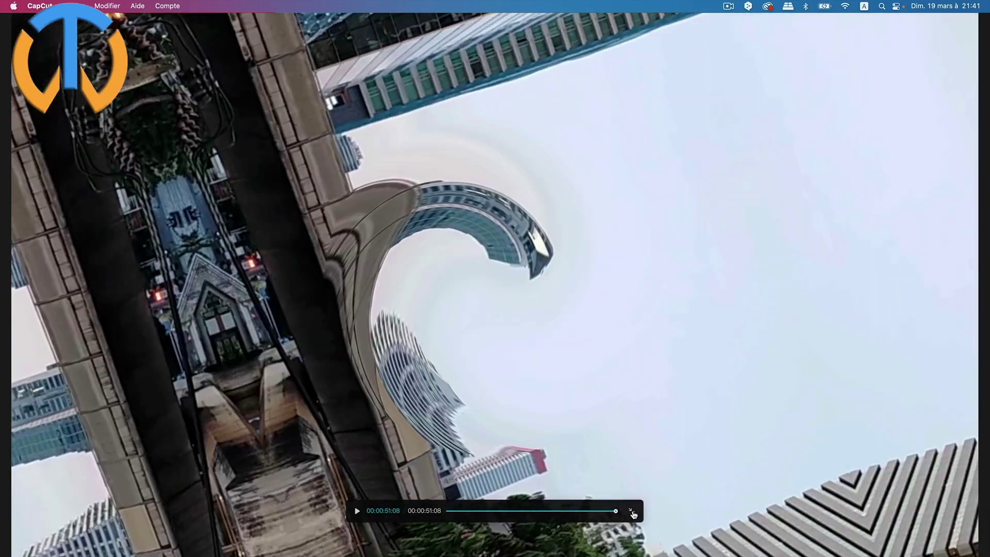
pyautogui.click(633, 514)
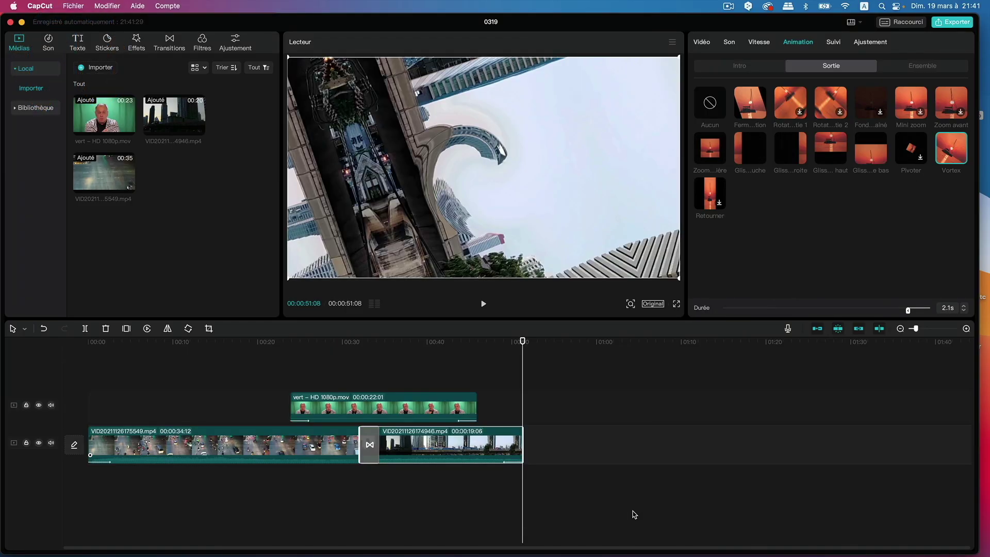